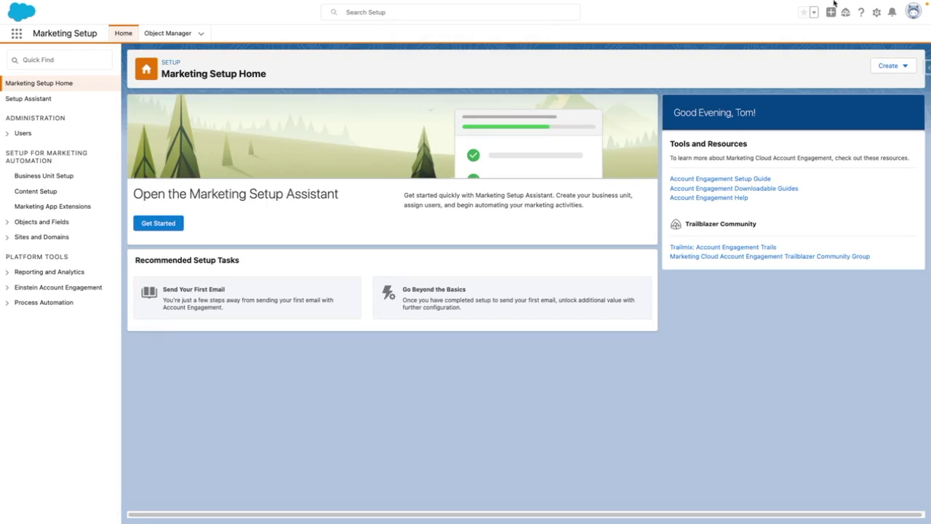
Step: Go through Marketing Setup to Reporting and Analytics > B2B Marketing Analytics > Getting Started
left_click(876, 13)
left_click(833, 46)
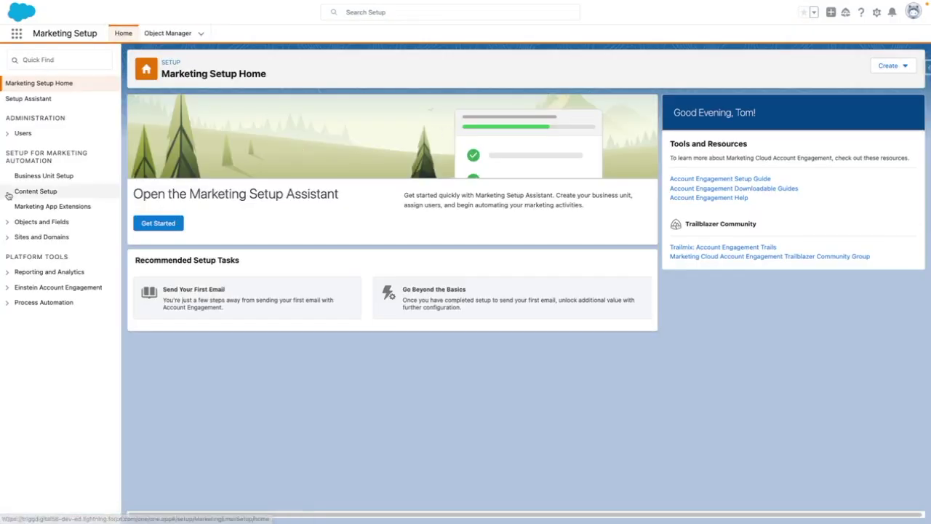
left_click(8, 272)
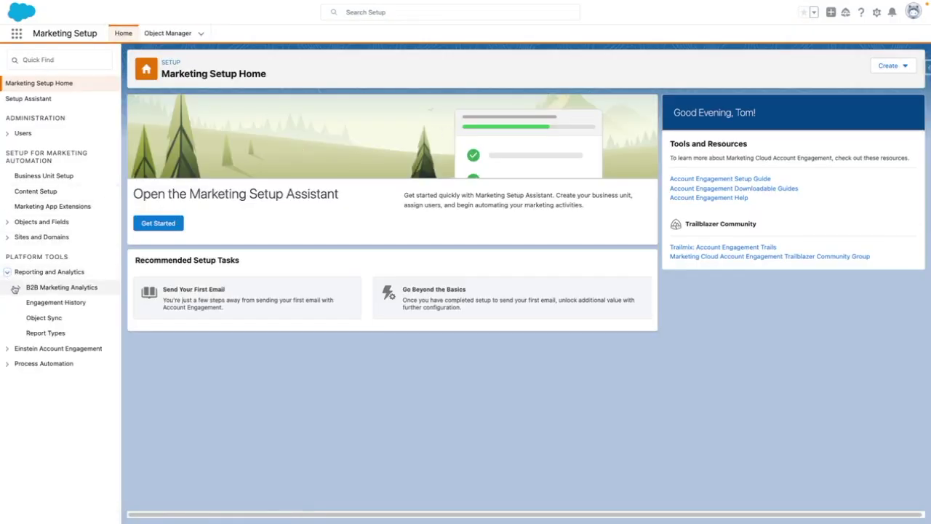
left_click(18, 288)
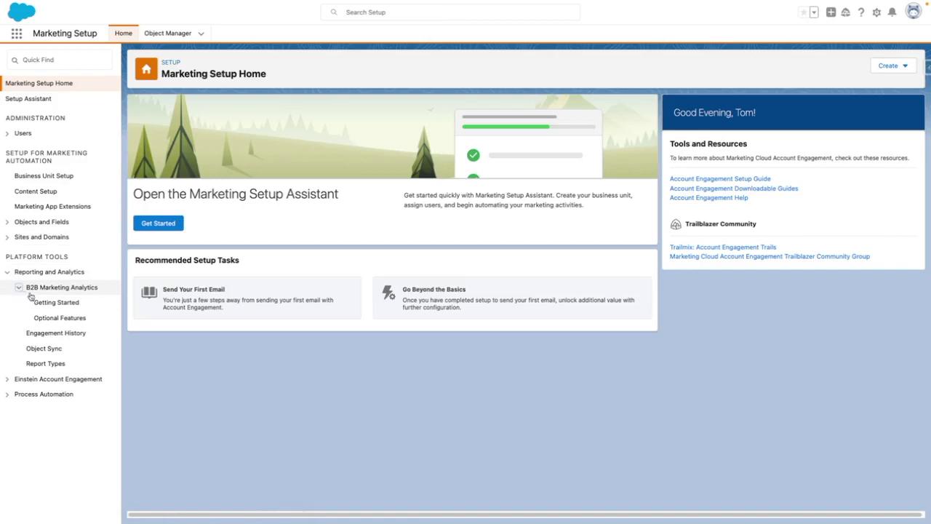
left_click(51, 302)
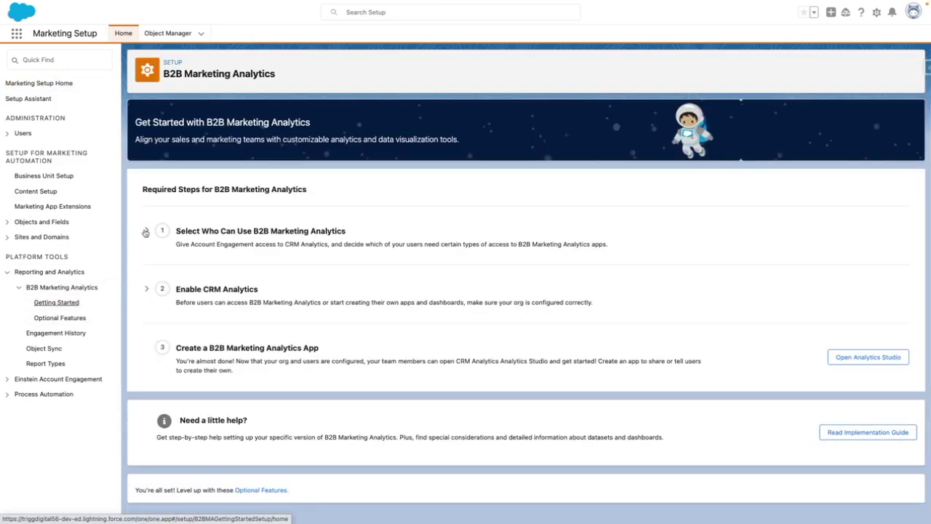
Step: Expand 'Select Who Can Use B2B Marketing Analytics' and 'Enable CRM Analytics', then open Optional Features
left_click(146, 230)
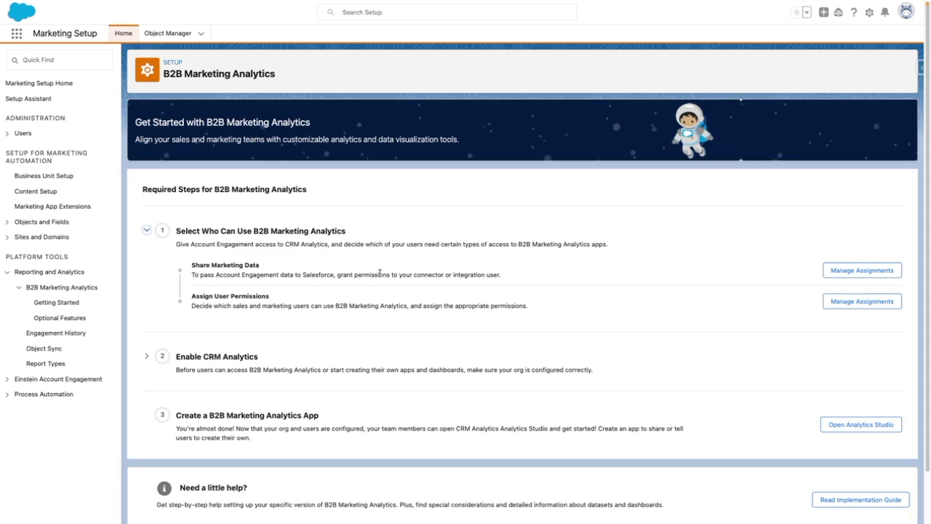
left_click(146, 357)
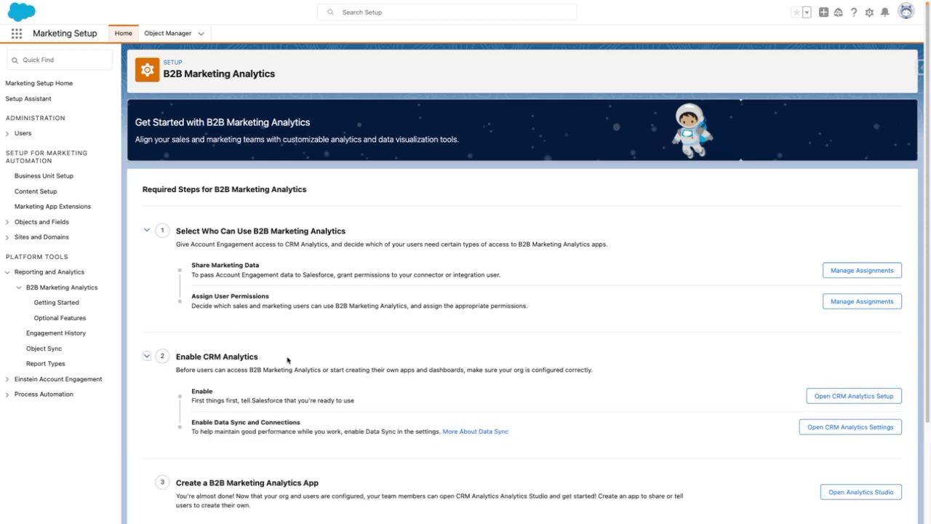
scroll(287, 359, "down", 2)
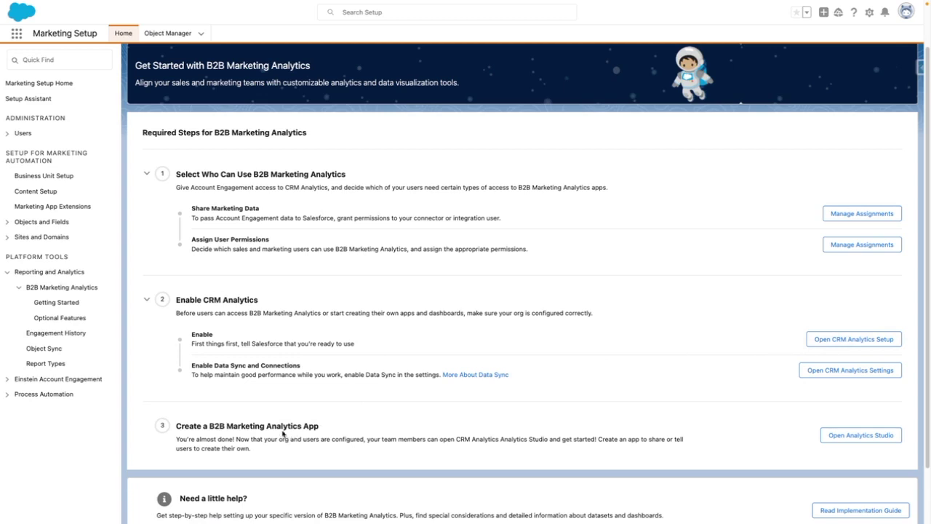
left_click(74, 320)
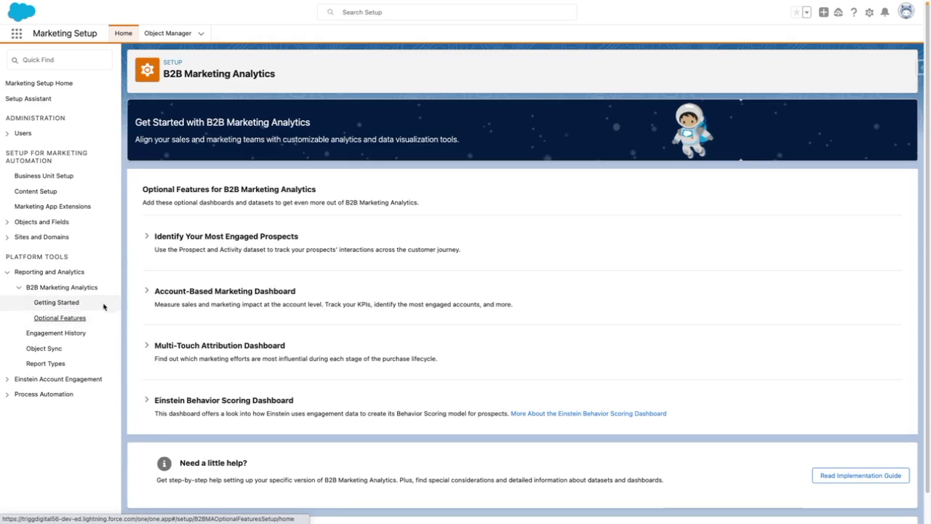
Step: Expand the Most Engaged Prospects, Account-Based Marketing and Multi-Touch Attribution dashboard sections
left_click(147, 238)
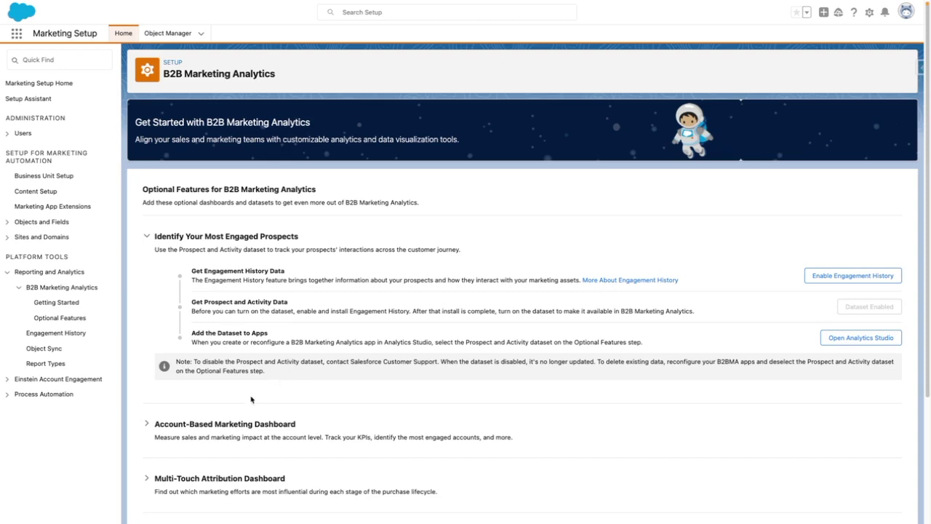
scroll(247, 393, "down", 2)
left_click(145, 367)
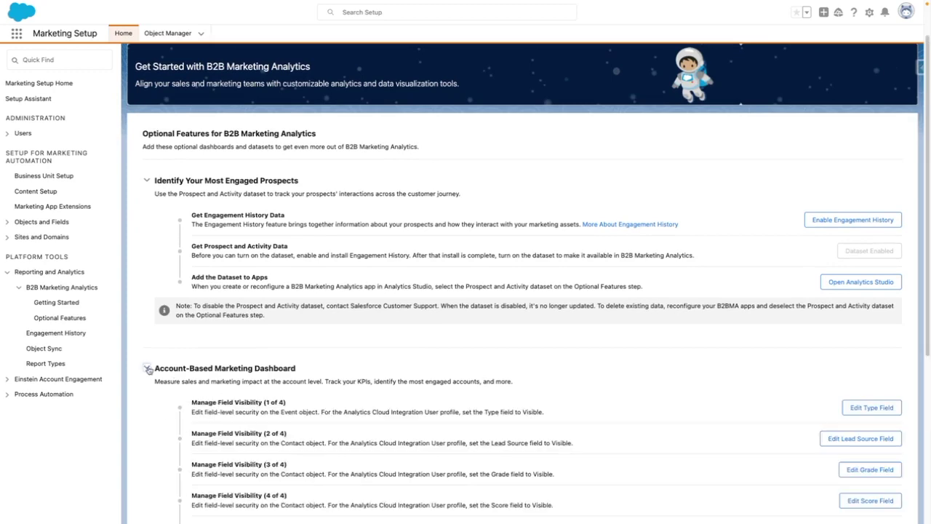
scroll(381, 409, "down", 2)
scroll(383, 409, "down", 1)
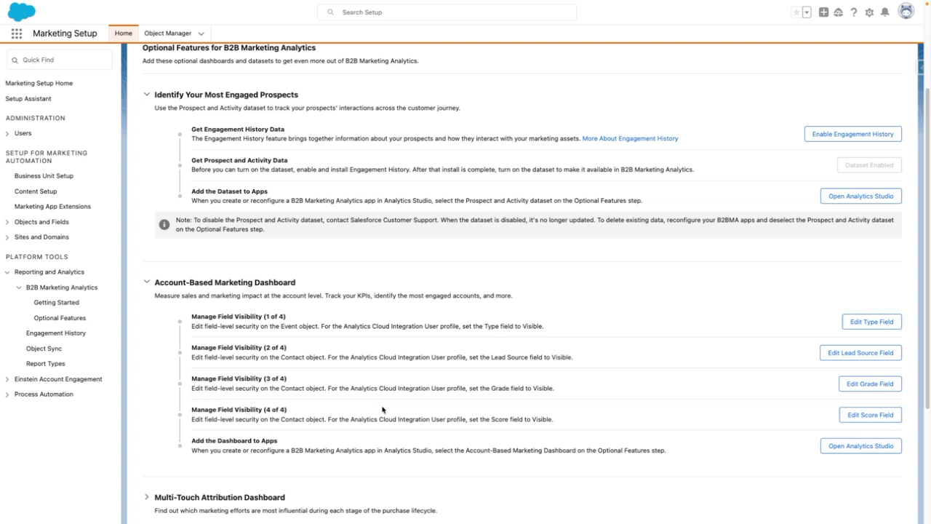
scroll(382, 410, "down", 3)
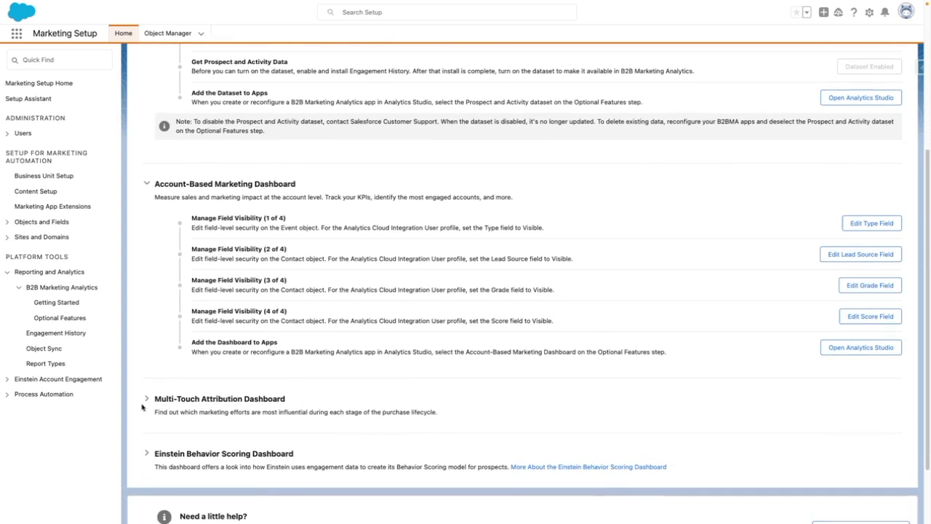
left_click(147, 399)
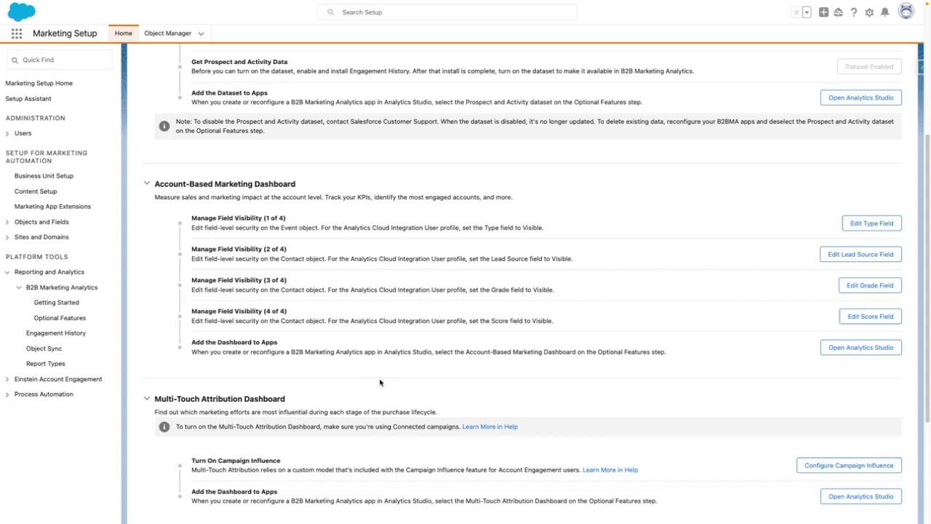
Step: Review the Multi-Touch Attribution steps and expand the Einstein Behavior Scoring Dashboard section
scroll(380, 381, "down", 2)
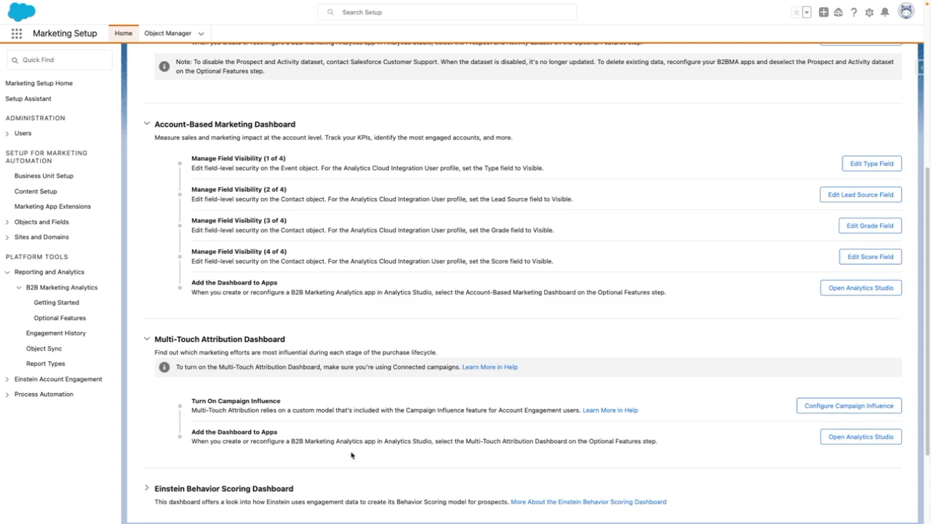
scroll(352, 455, "down", 2)
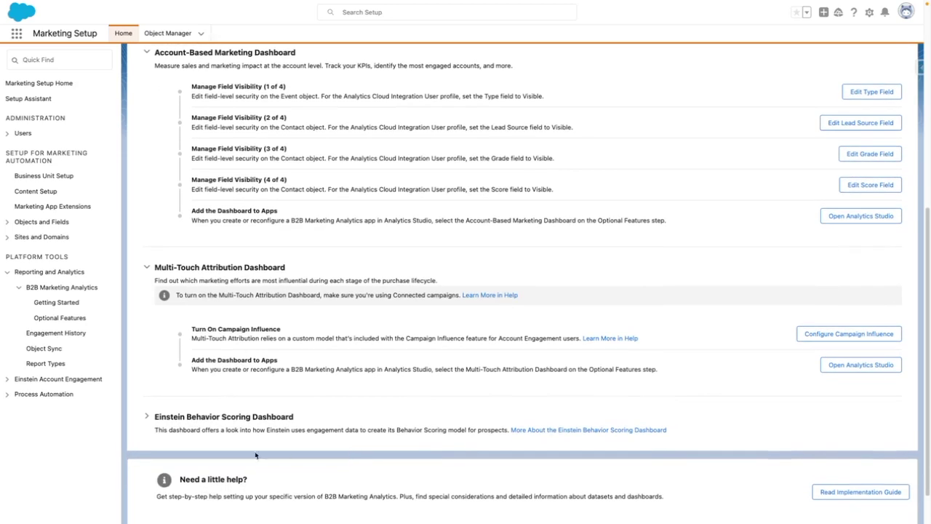
left_click(147, 417)
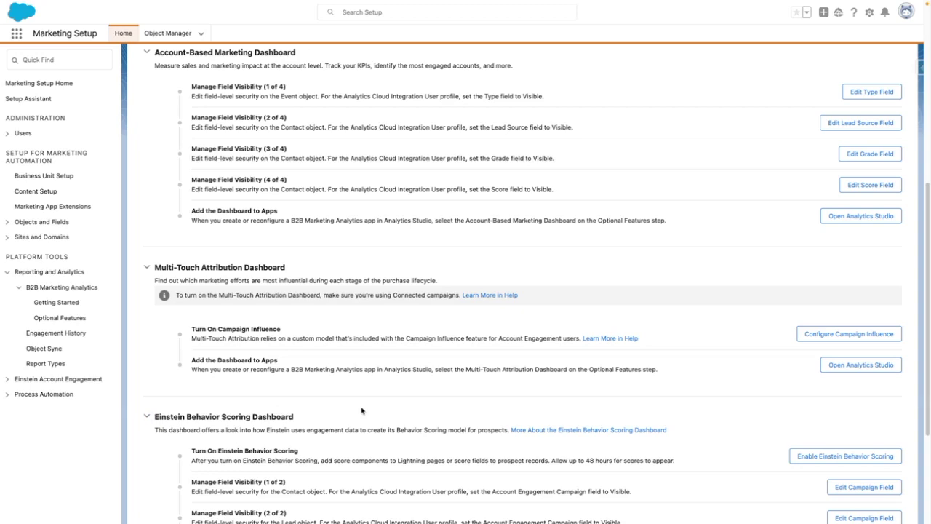
scroll(361, 411, "down", 3)
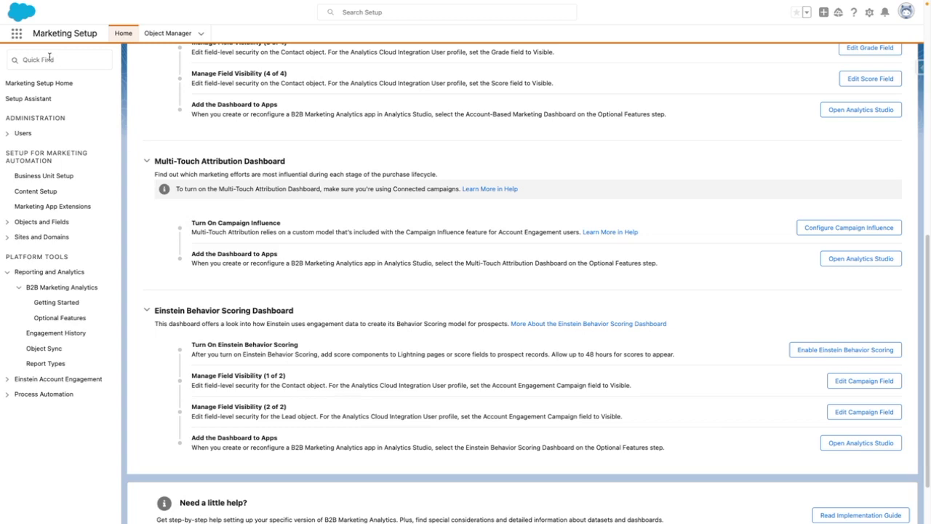
Step: Search the App Launcher for 'account' and open Account Engagement Settings
left_click(16, 33)
type("account")
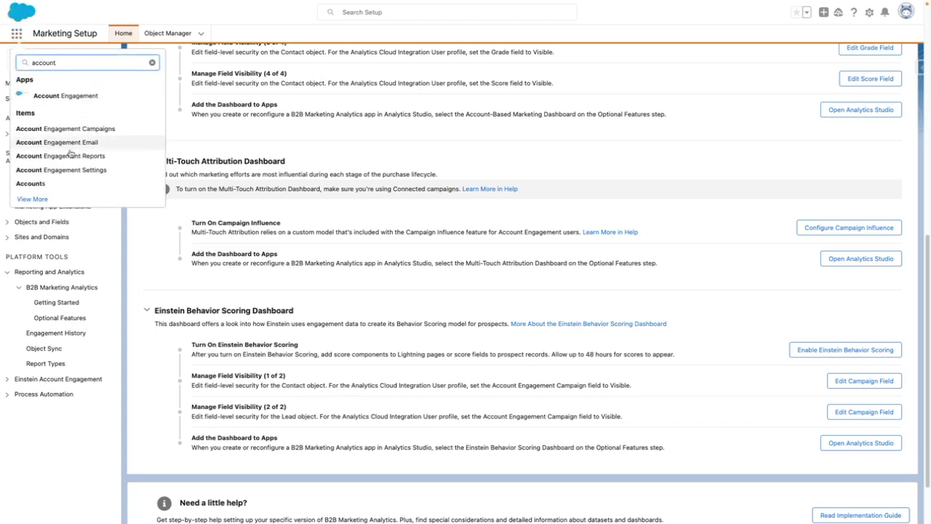
left_click(75, 170)
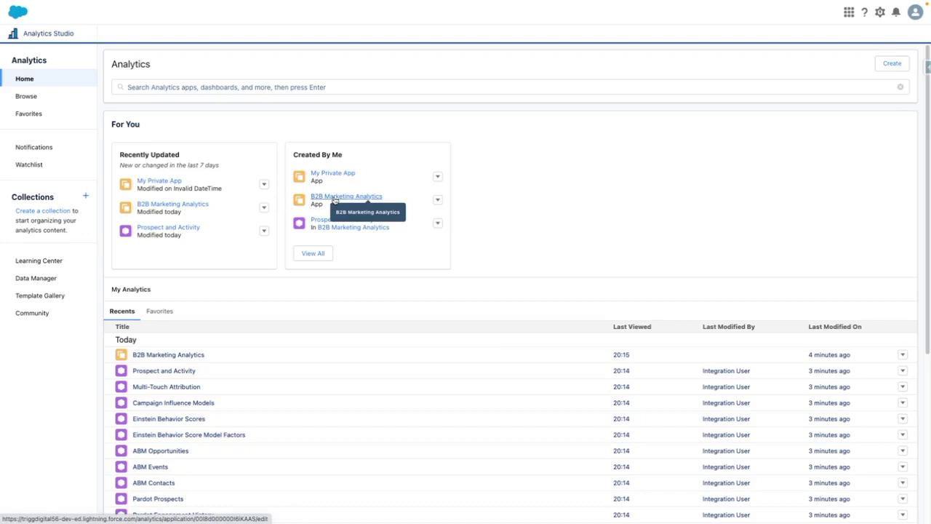
Step: Reconfigure the B2B Marketing Analytics app, agreeing to delete the current app and all assets
left_click(335, 198)
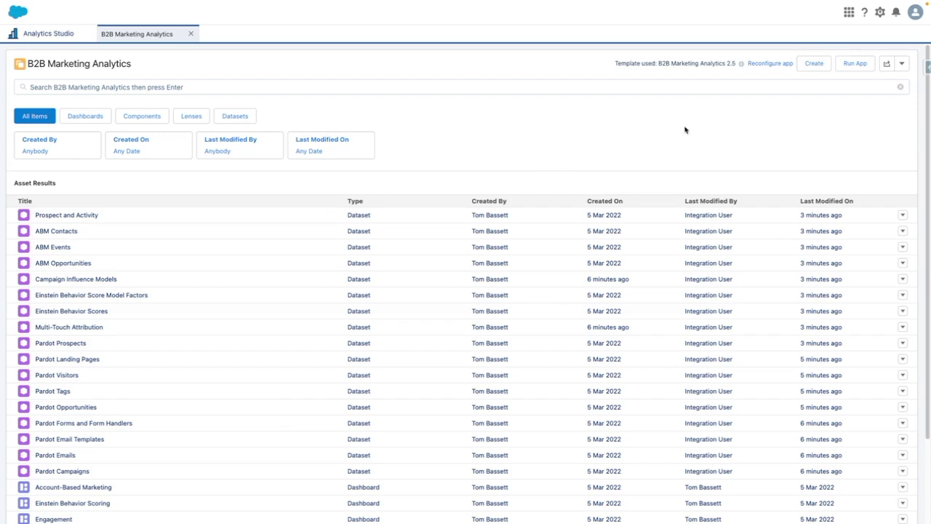
left_click(768, 66)
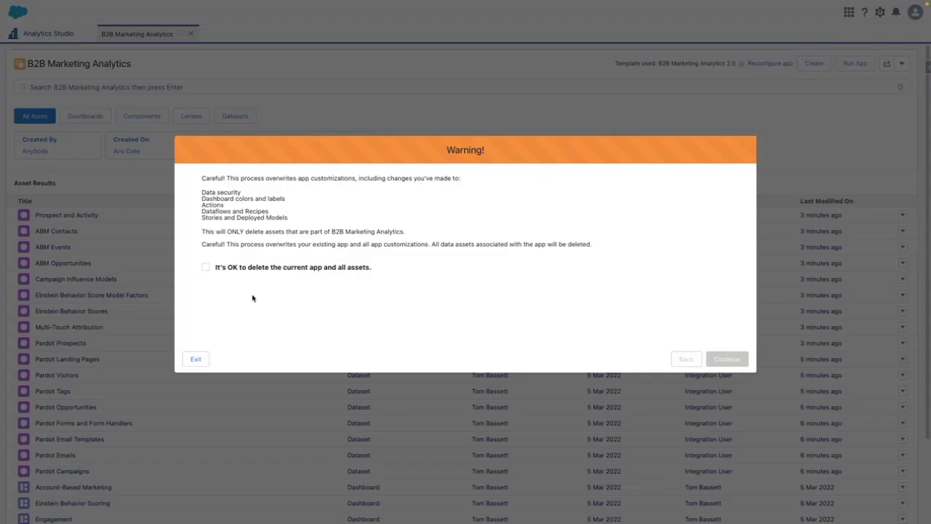
left_click(205, 268)
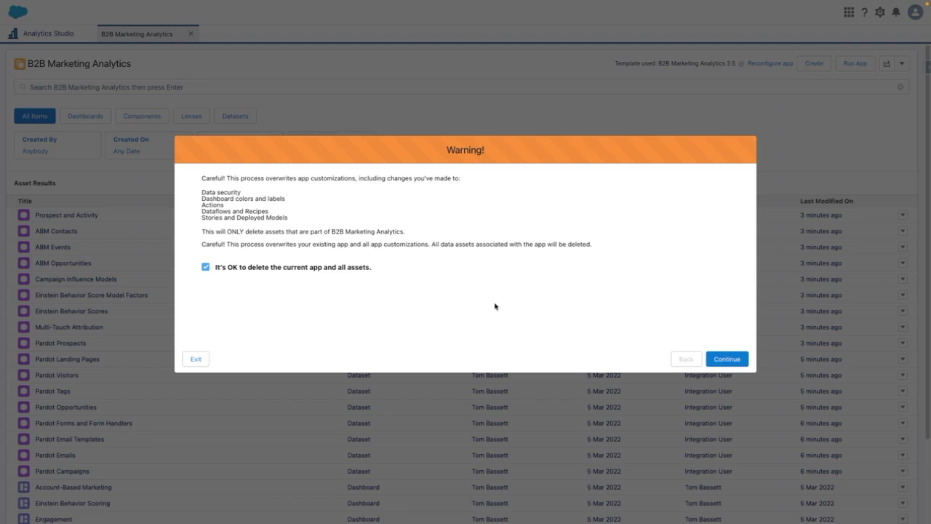
Step: Step through the wizard, keeping the Pardot Account ID, all four optional features, and January/UK English locale
left_click(731, 357)
left_click_drag(255, 269, 185, 265)
key("ctrl+c")
key("BackSpace")
key("ctrl+v")
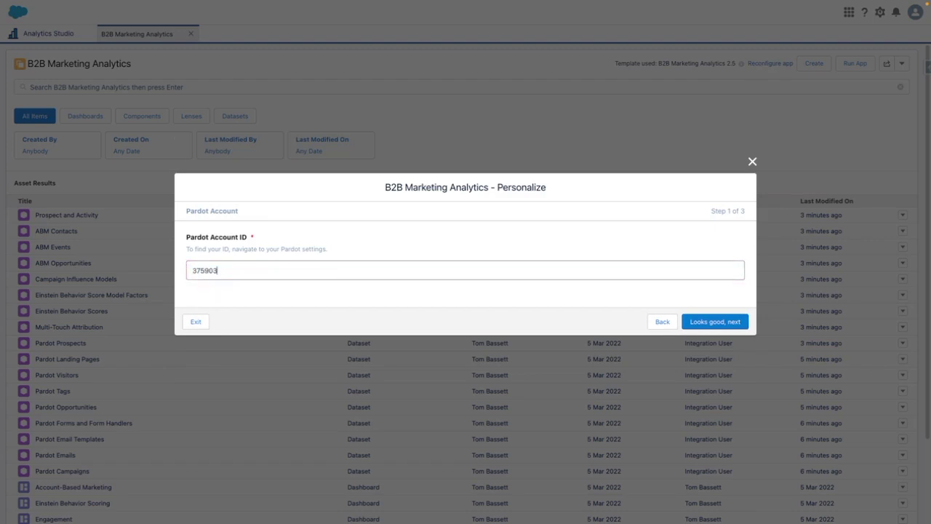
left_click(711, 325)
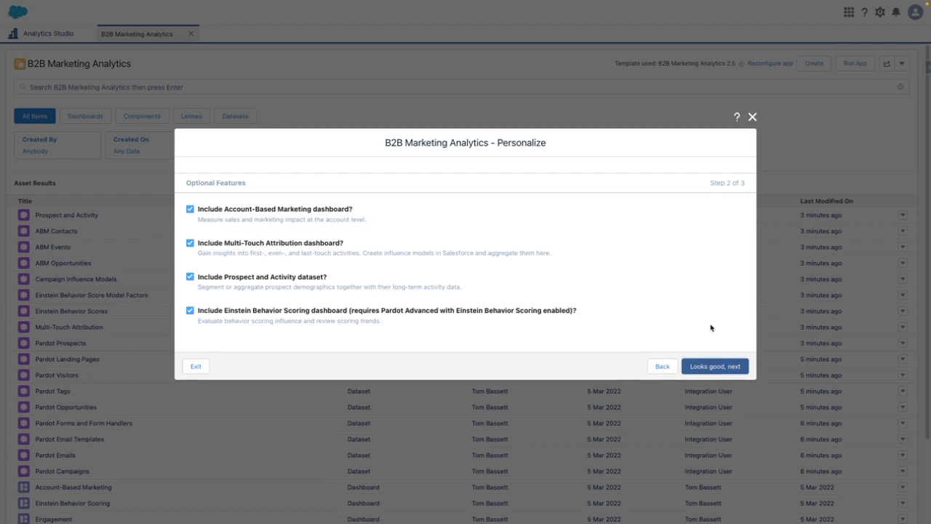
left_click(718, 369)
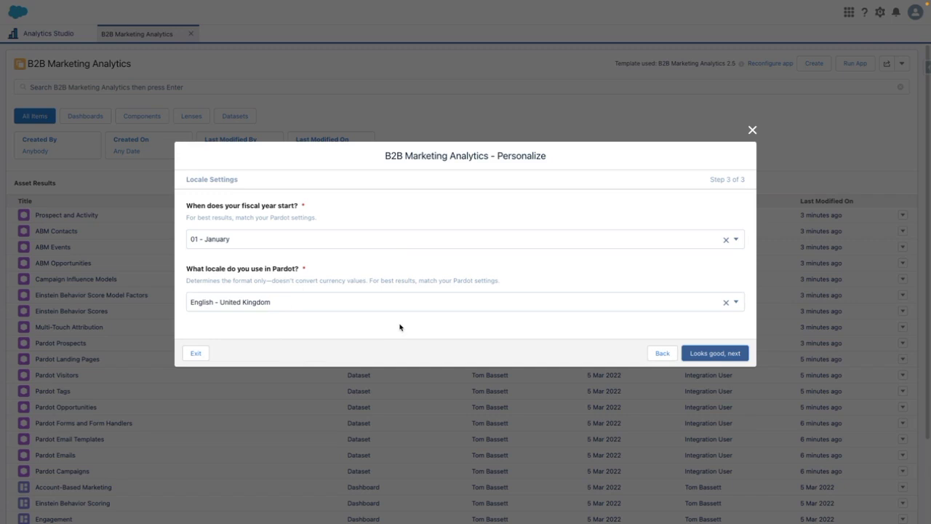
left_click(722, 359)
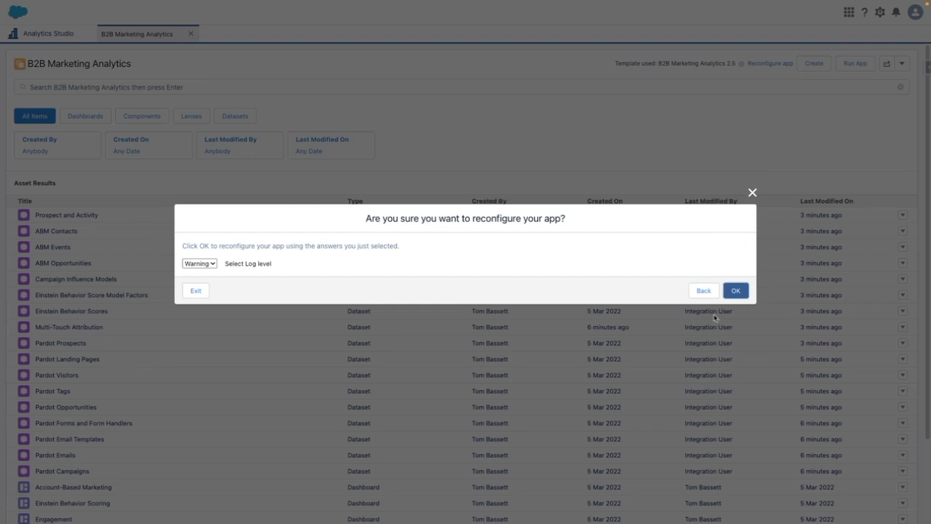
Step: Confirm the reconfiguration and, once 6 dashboards are created, open the app
left_click(735, 290)
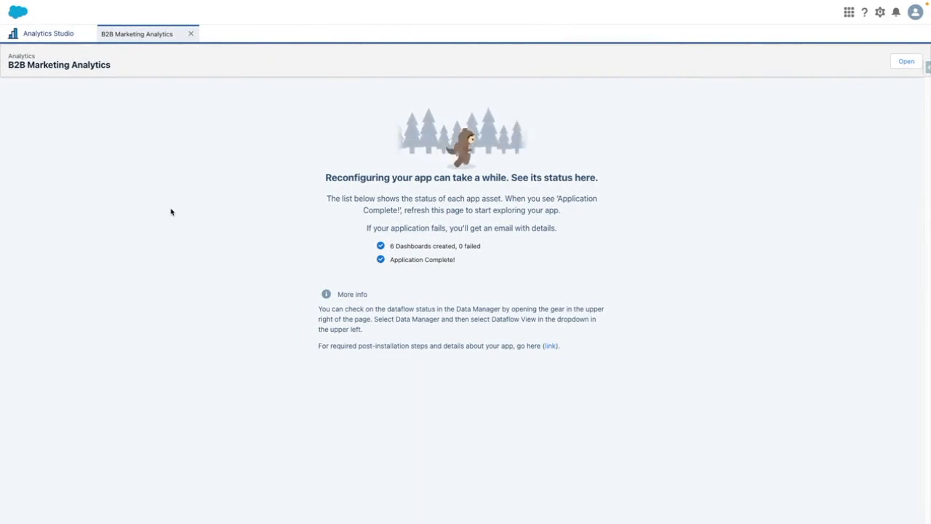
left_click(906, 61)
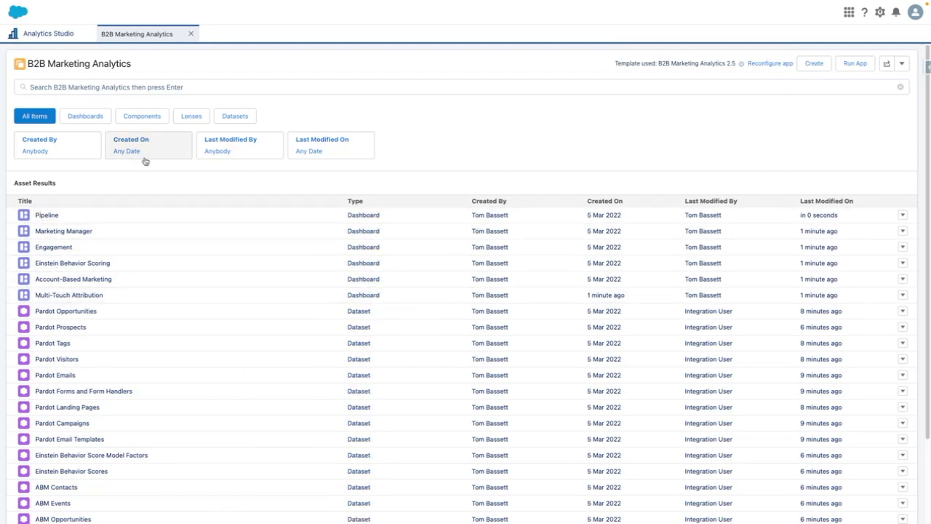
Step: Scroll through the app's 6 dashboards and datasets down to Campaign Influence Models
scroll(155, 203, "down", 2)
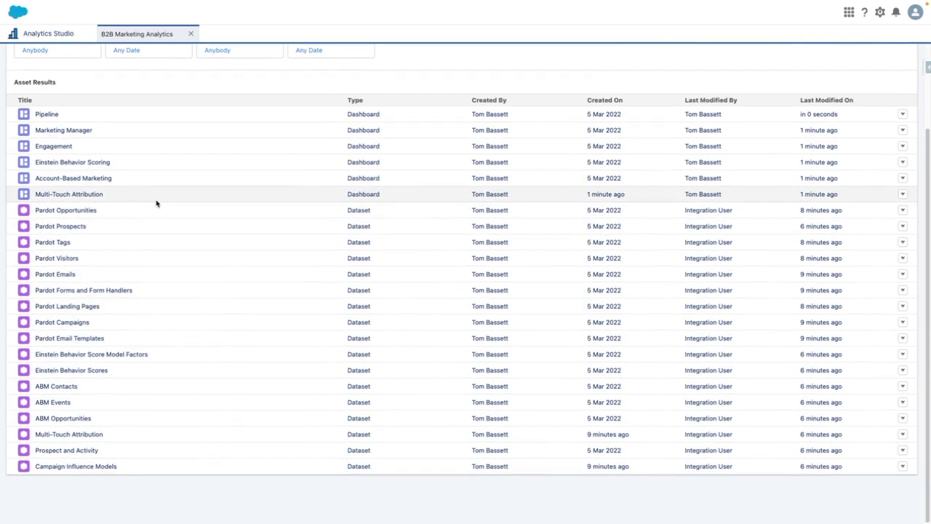
scroll(153, 204, "up", 2)
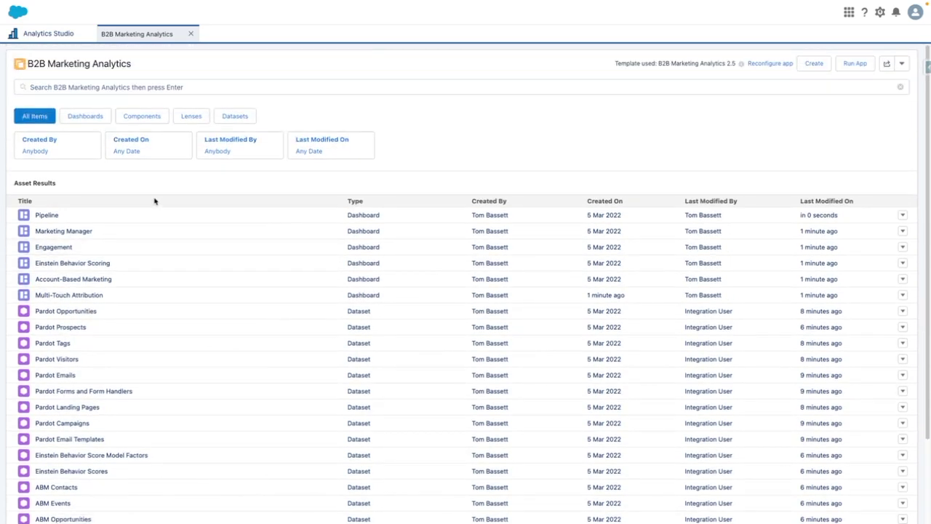